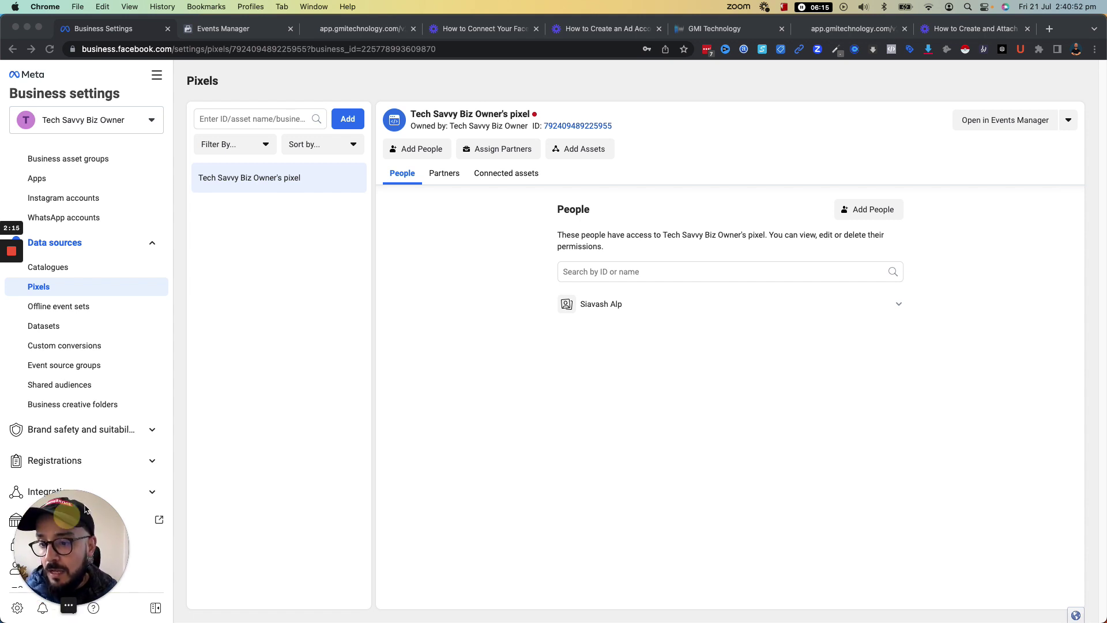
# Step: View Tech Savvy Biz Owner's pixel and its People tab on the Pixels page
pyautogui.moveTo(72, 507); pyautogui.dragTo(176, 429)
pyautogui.moveTo(219, 398); pyautogui.dragTo(291, 366)
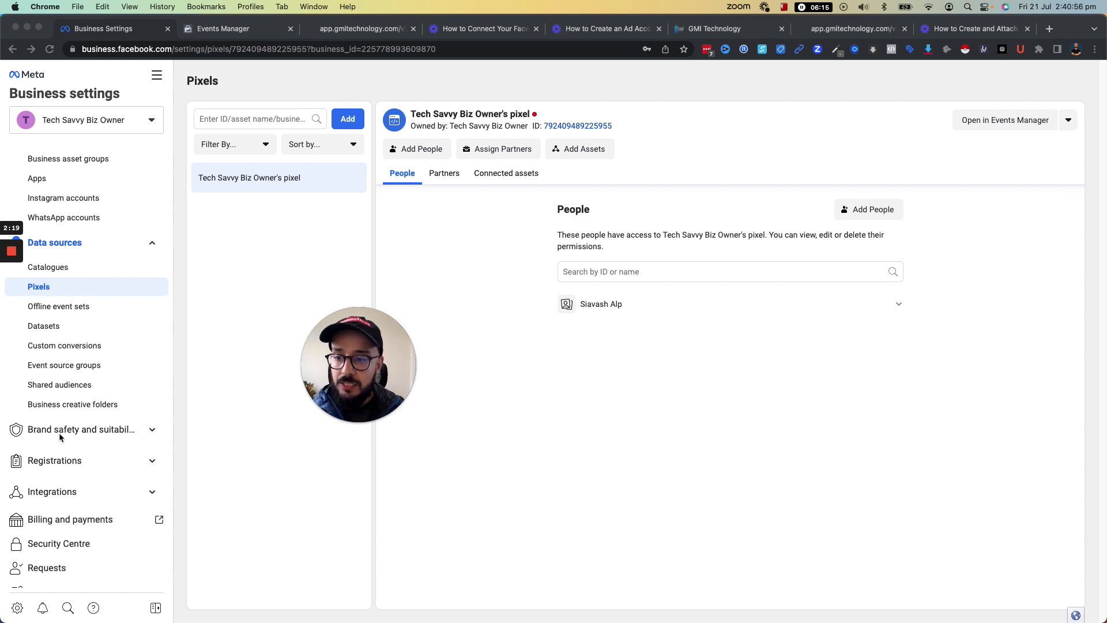
# Step: Open the Domains page under Brand safety and suitability and show the Add domain choices
pyautogui.click(132, 433)
pyautogui.click(133, 433)
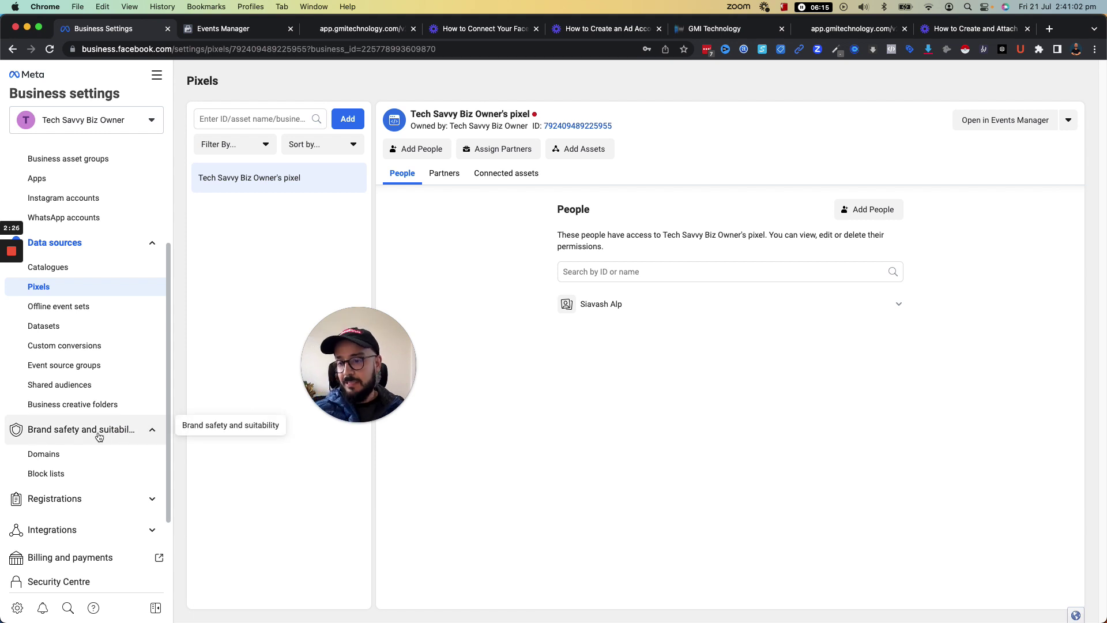
pyautogui.click(47, 455)
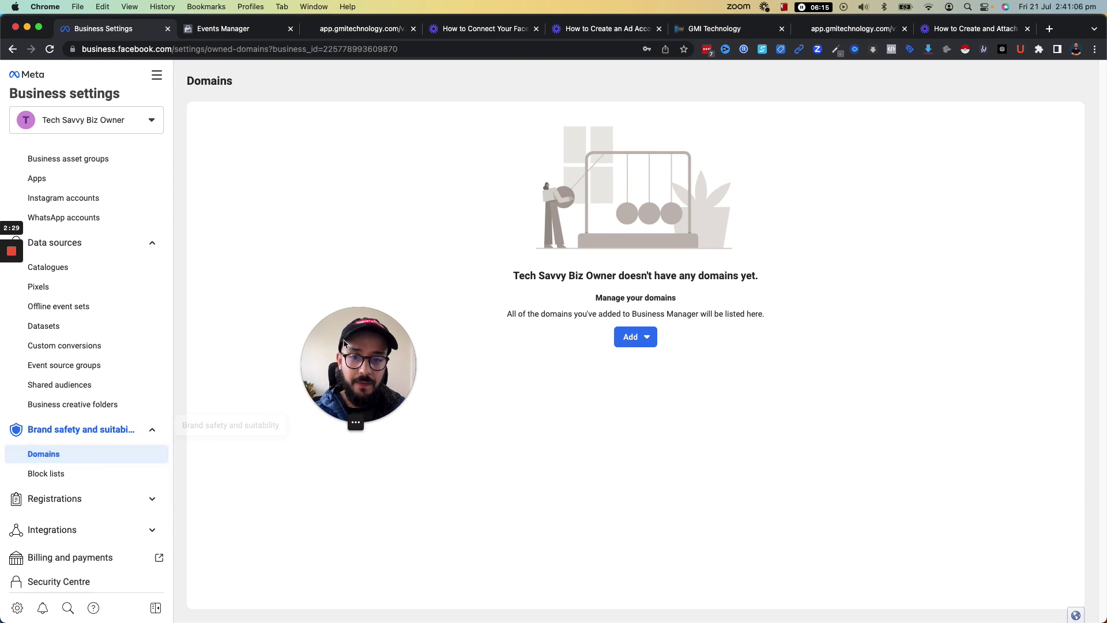
pyautogui.moveTo(350, 354); pyautogui.dragTo(248, 419)
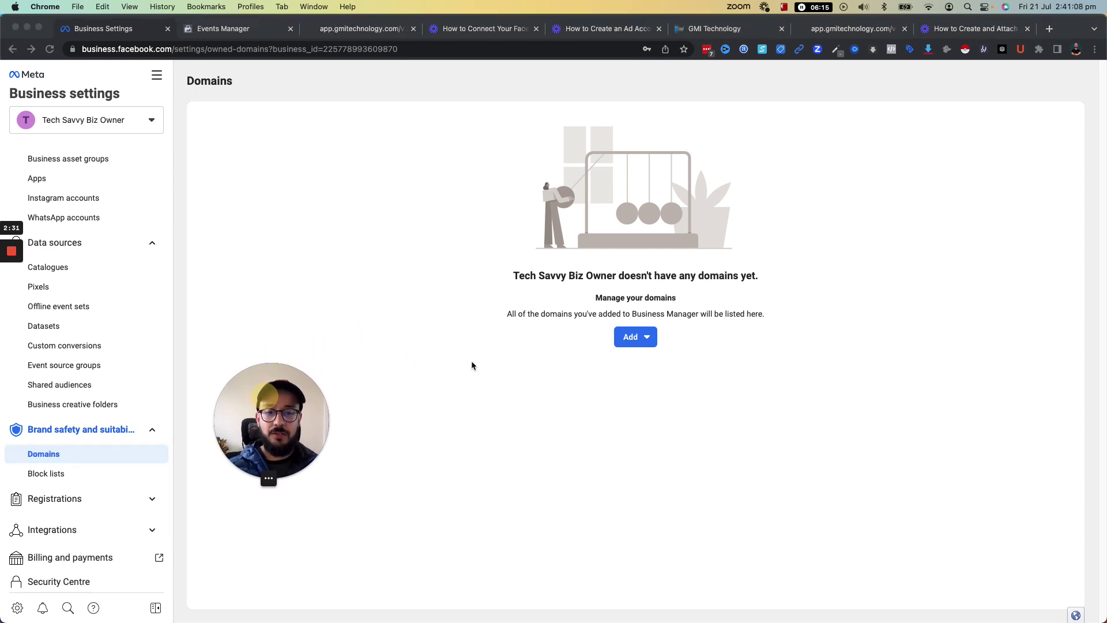
pyautogui.click(646, 340)
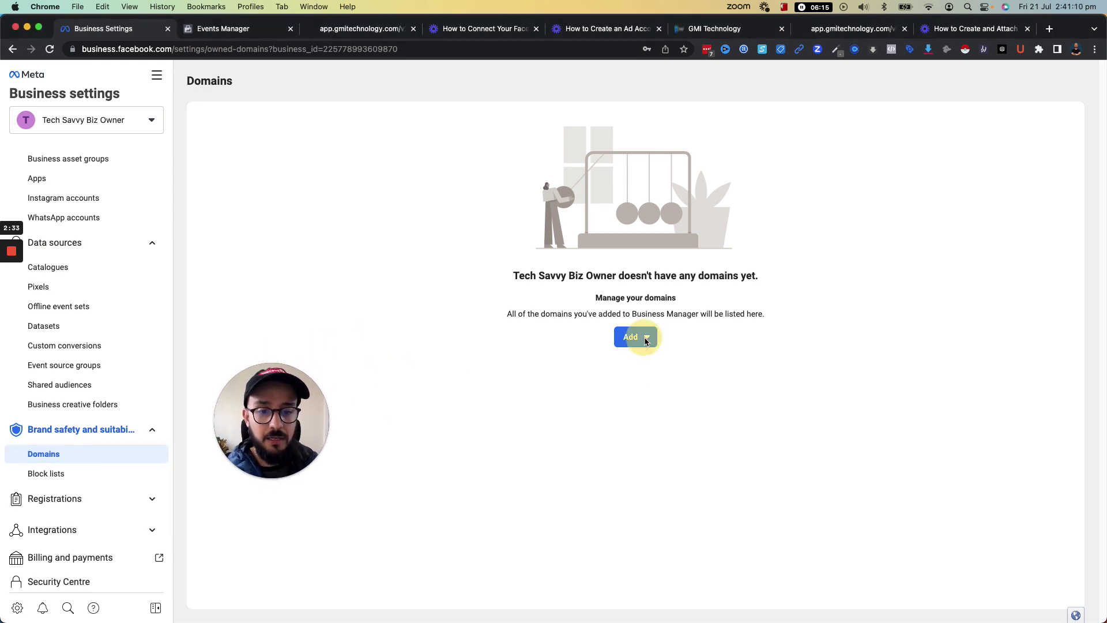
pyautogui.click(639, 338)
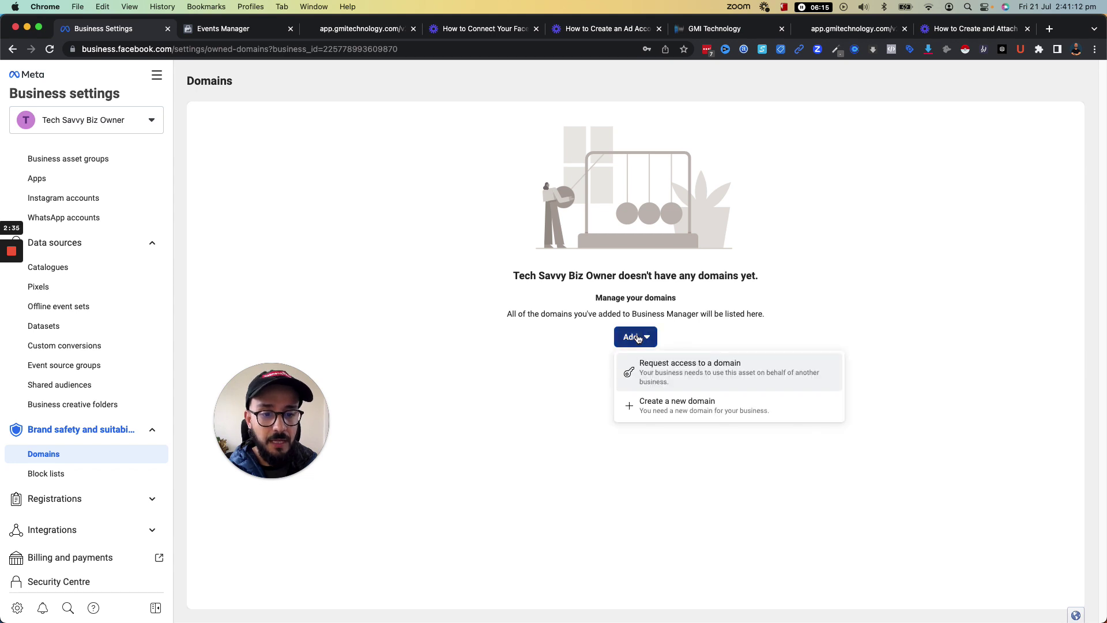
# Step: Create a new domain by pasting getgmiapp.com as the domain and adding it
pyautogui.click(664, 407)
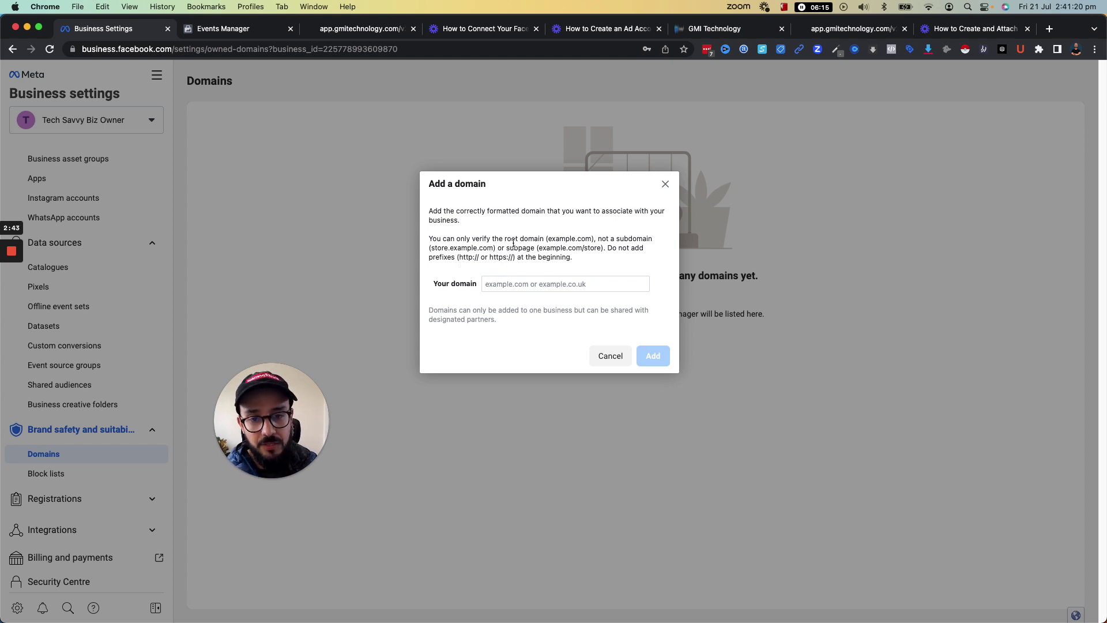
pyautogui.moveTo(549, 239); pyautogui.dragTo(592, 237)
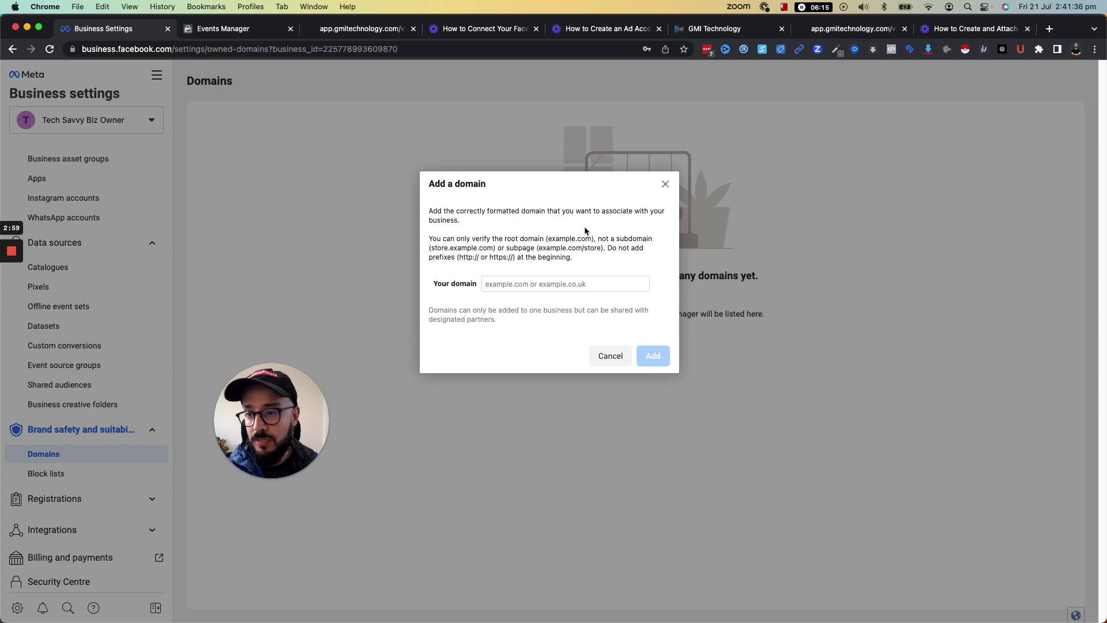
pyautogui.moveTo(9, 256)
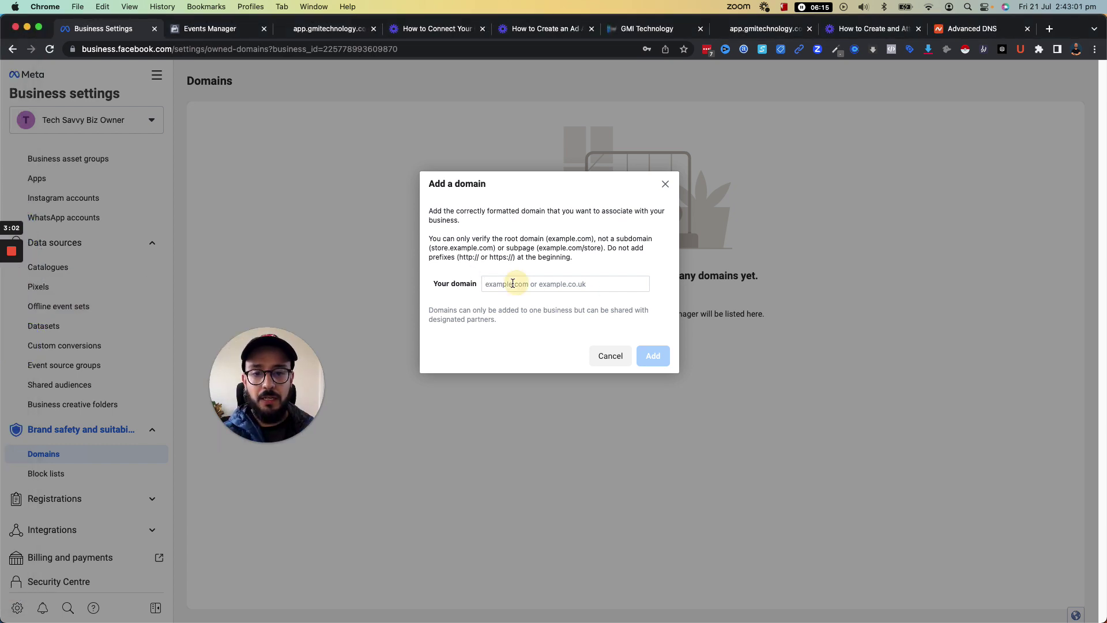
pyautogui.rightClick(514, 281)
pyautogui.click(531, 366)
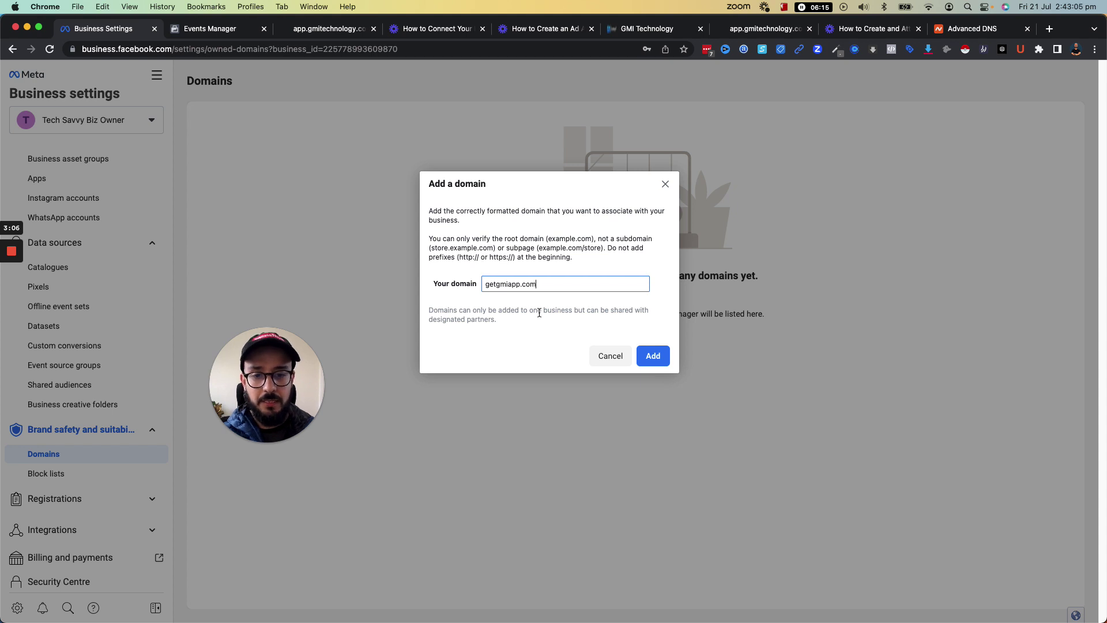
pyautogui.click(644, 351)
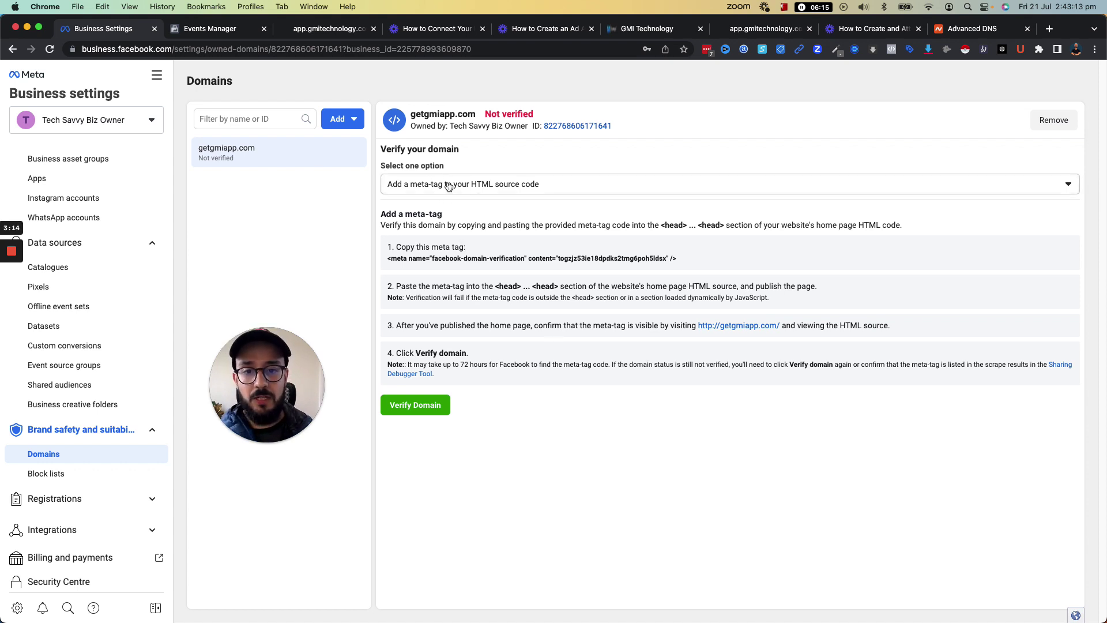
# Step: Switch getgmiapp.com's verification to the DNS TXT record method and copy the TXT value
pyautogui.click(574, 186)
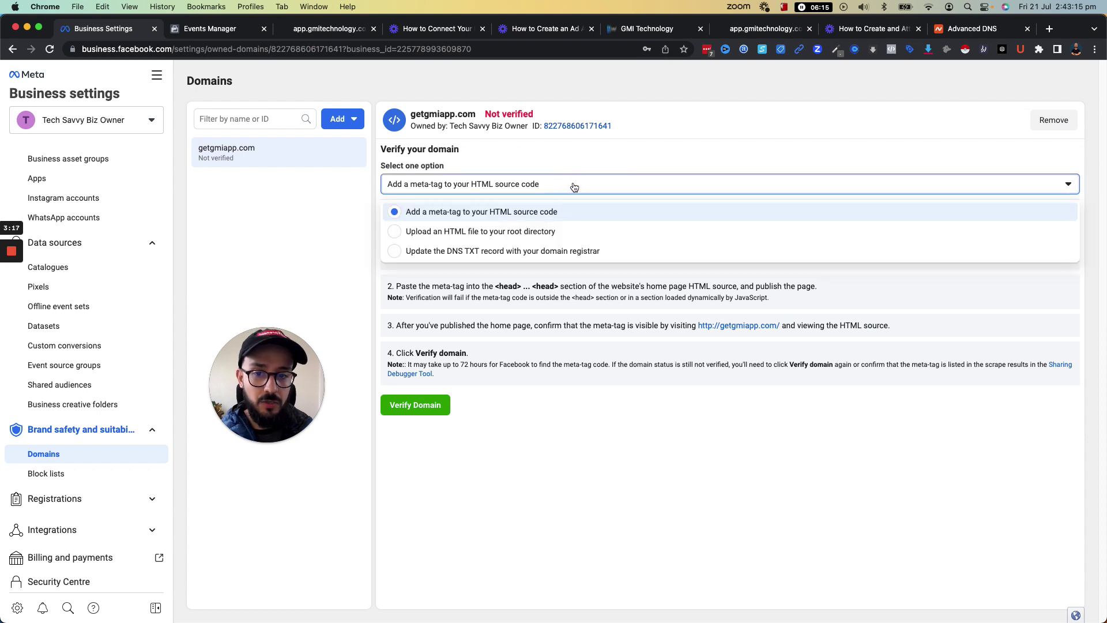
pyautogui.click(466, 252)
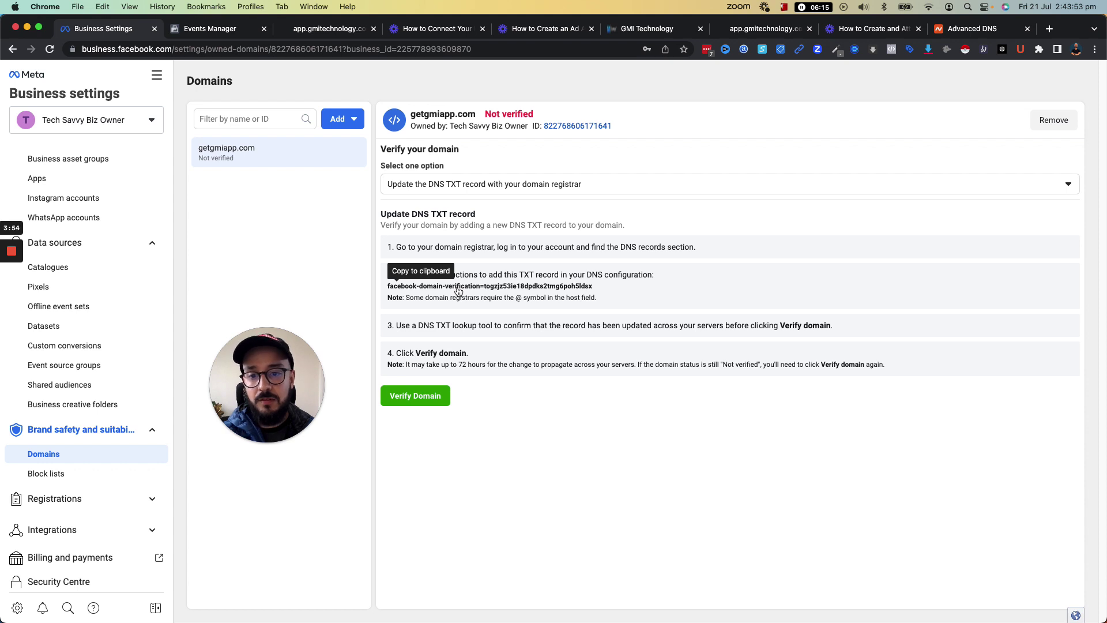
pyautogui.click(458, 289)
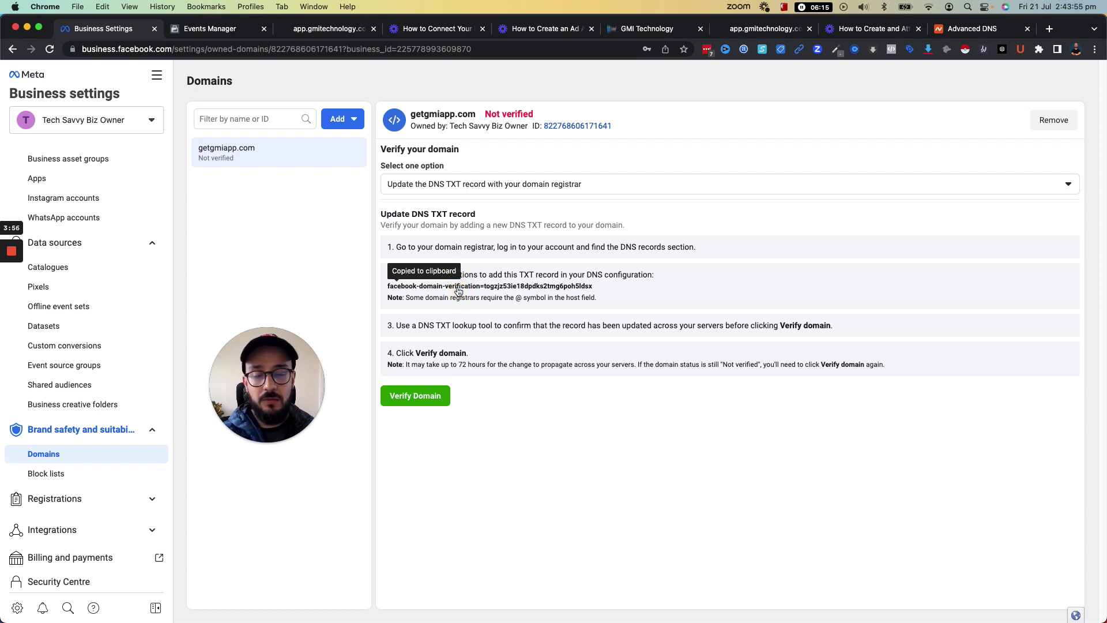
# Step: In Namecheap's Advanced DNS for getgmiapp.com, add a new host record of type TXT Record
pyautogui.click(975, 29)
pyautogui.moveTo(882, 136)
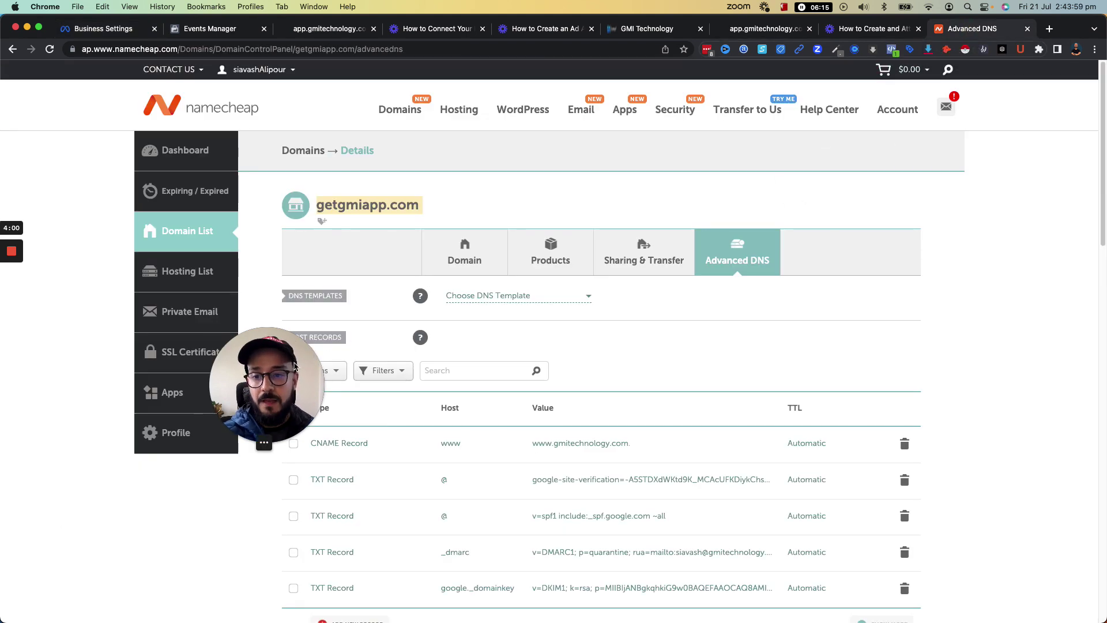
pyautogui.moveTo(293, 364); pyautogui.dragTo(210, 282)
pyautogui.scroll(-3, 398, 340)
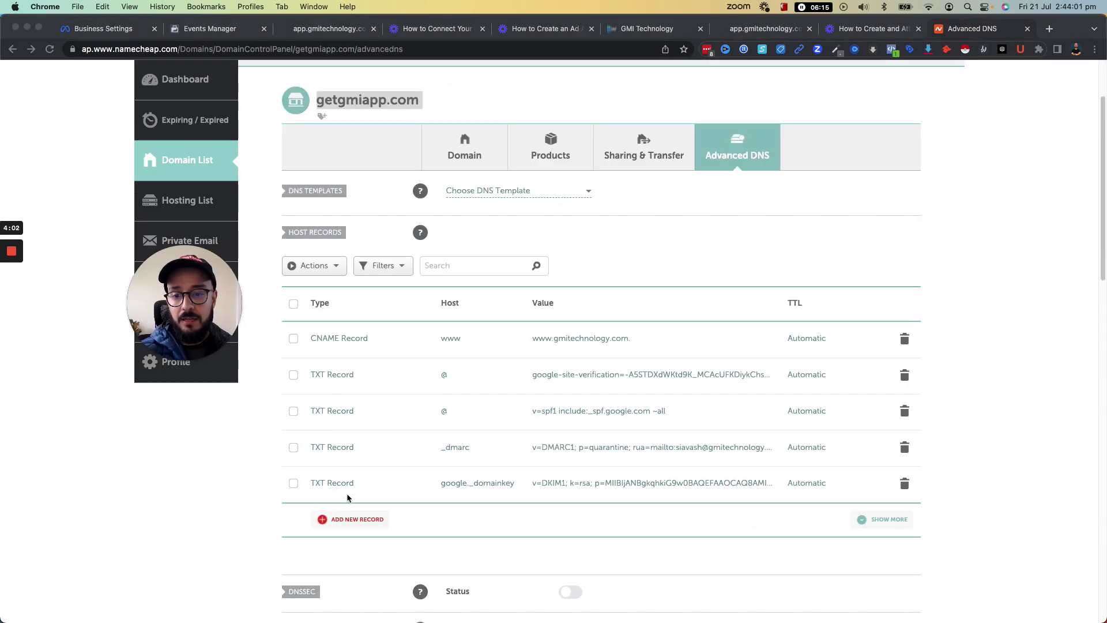
pyautogui.click(342, 520)
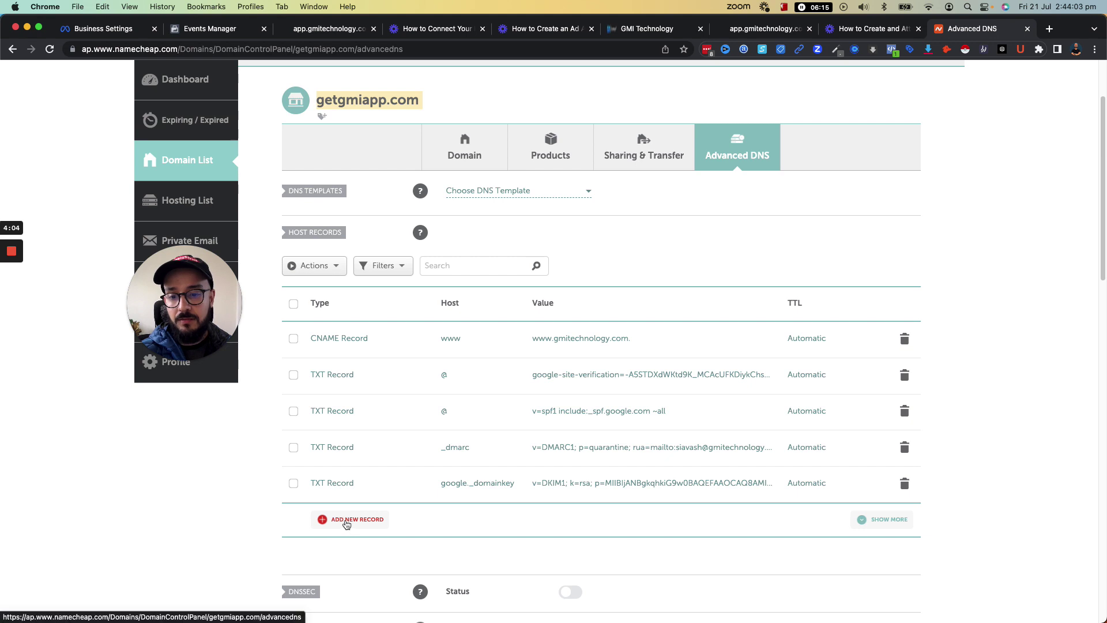
pyautogui.scroll(-3, 365, 315)
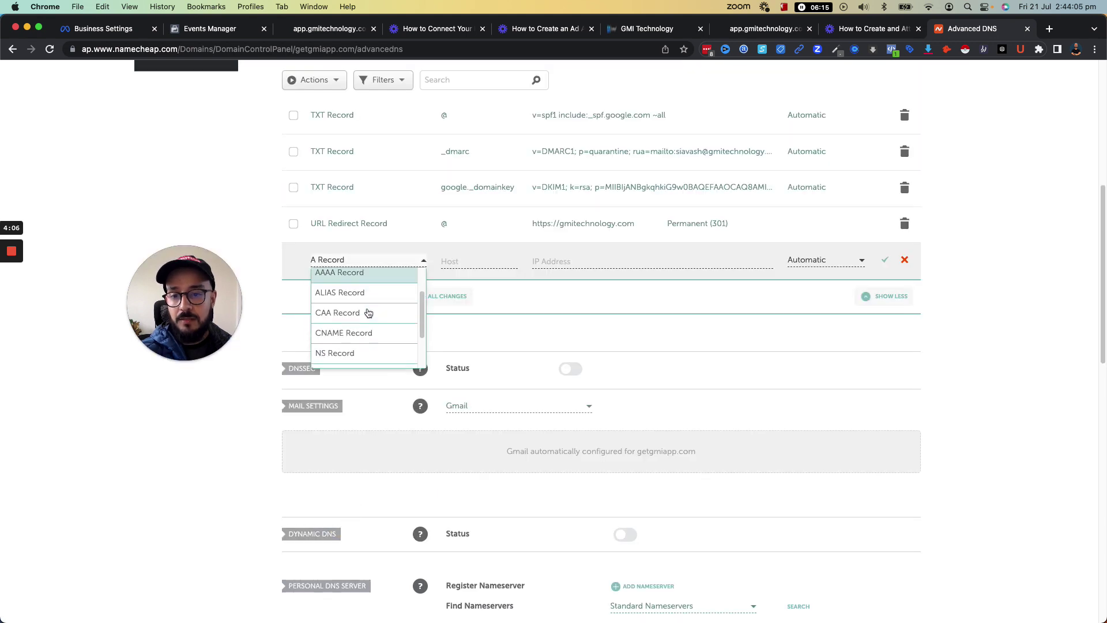
pyautogui.scroll(-1, 363, 326)
pyautogui.click(362, 337)
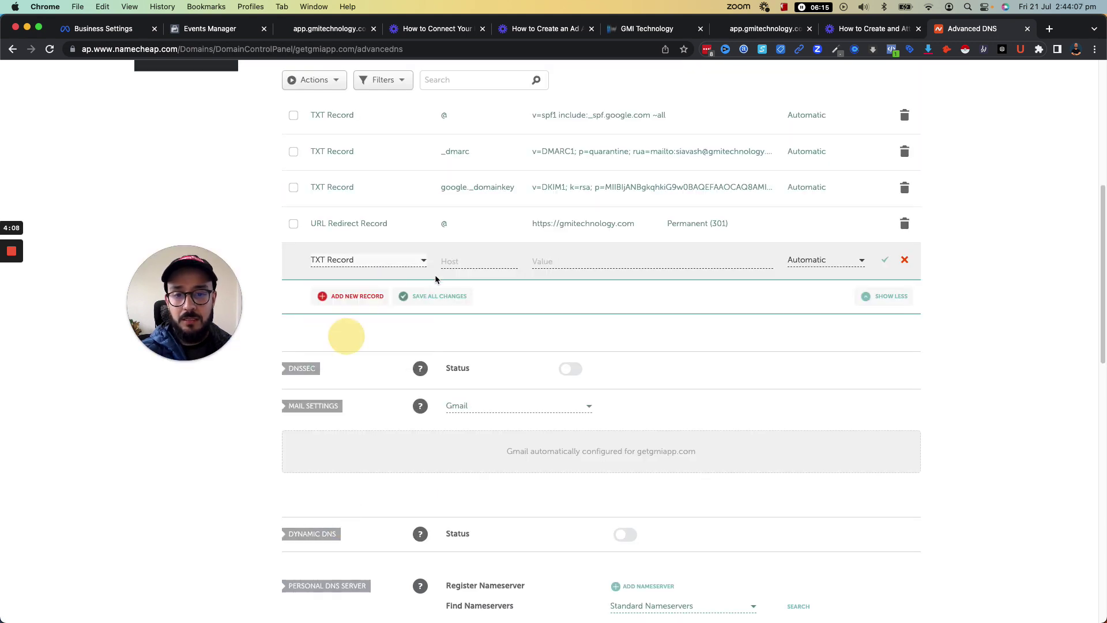
# Step: Set the TXT record's host to @, paste the facebook-domain-verification value, and save it
pyautogui.click(472, 261)
pyautogui.write('@')
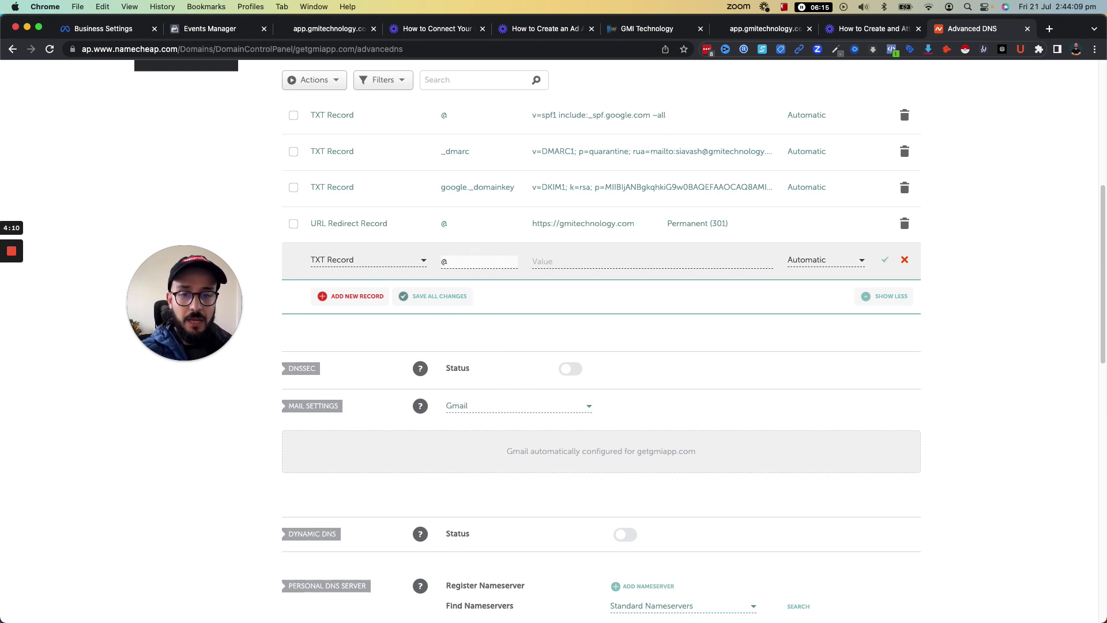
pyautogui.click(597, 263)
pyautogui.press('super+v')
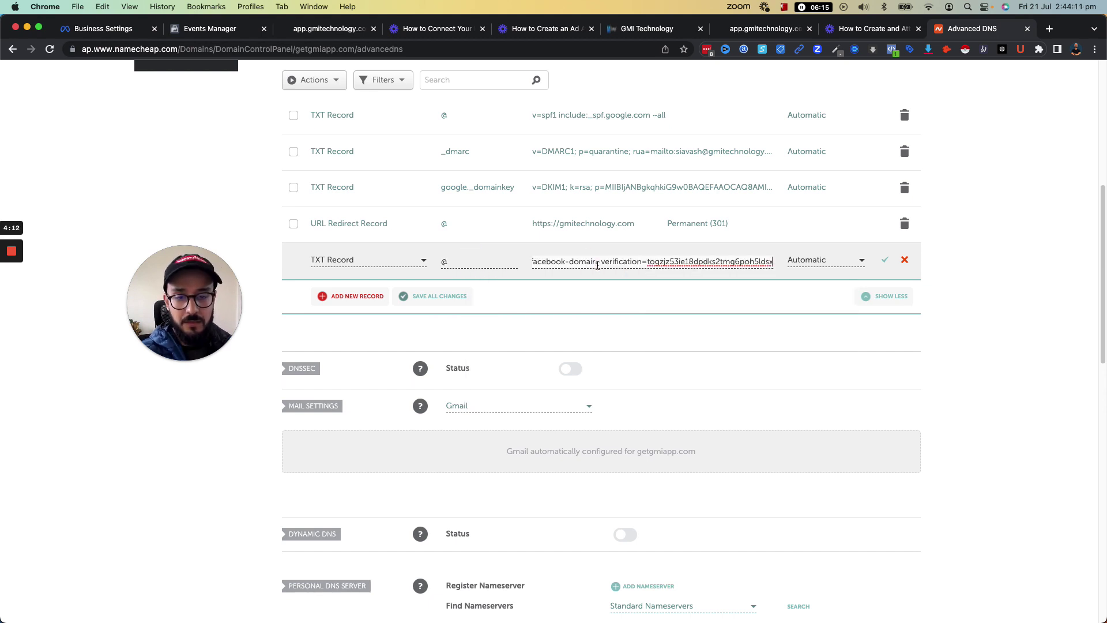
pyautogui.click(884, 259)
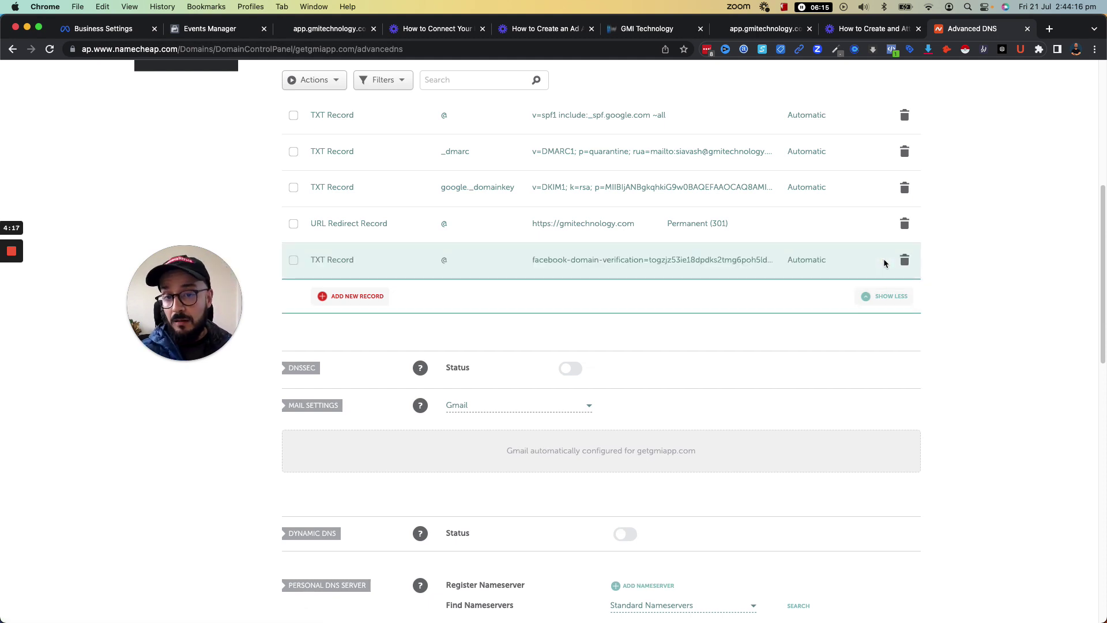
pyautogui.scroll(4, 574, 314)
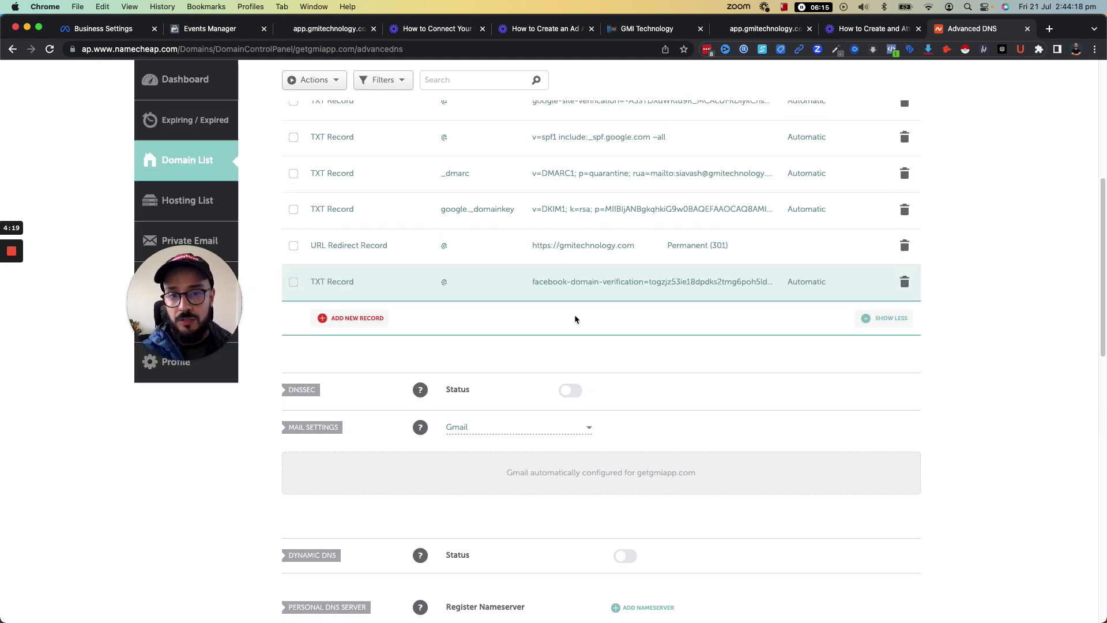
pyautogui.scroll(3, 574, 318)
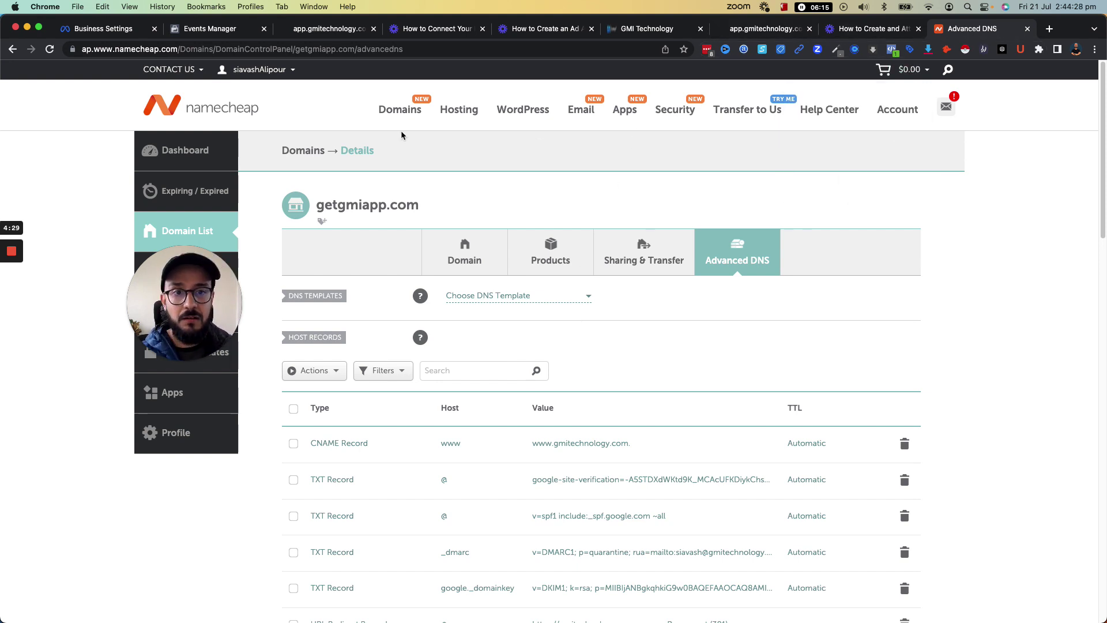
# Step: Run Verify Domain twice for getgmiapp.com, then reload the domain settings page
pyautogui.moveTo(242, 68)
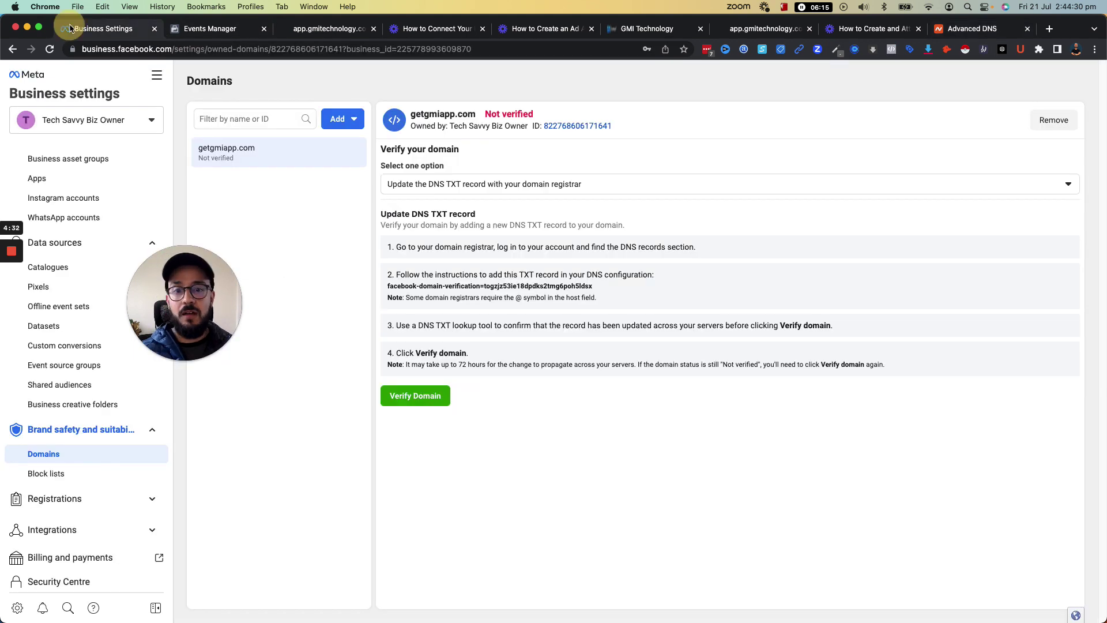
pyautogui.click(70, 27)
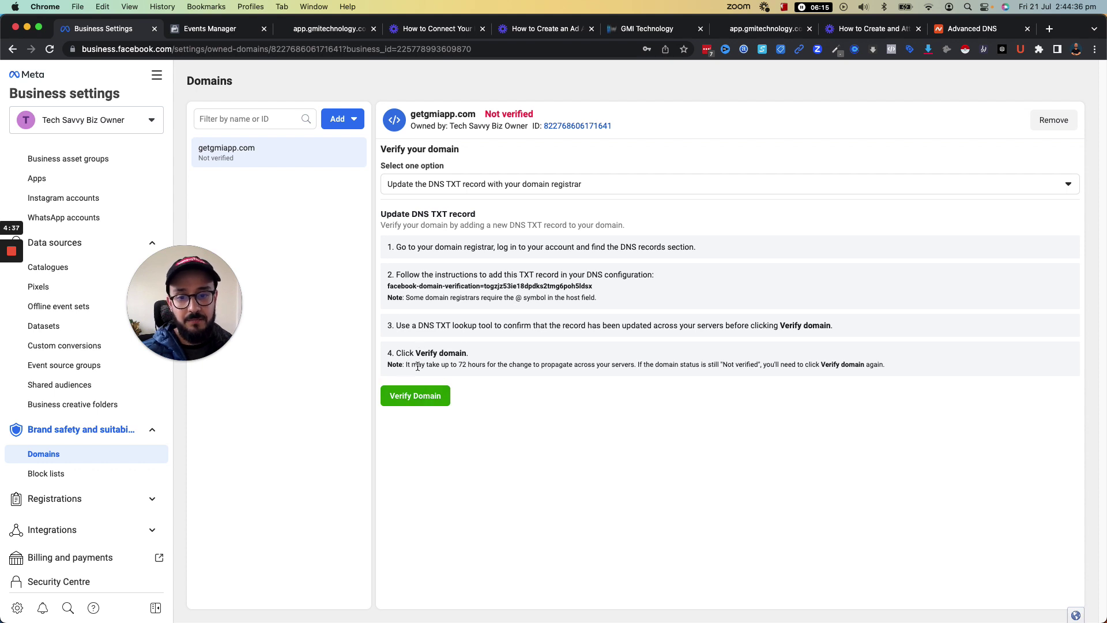
pyautogui.click(415, 397)
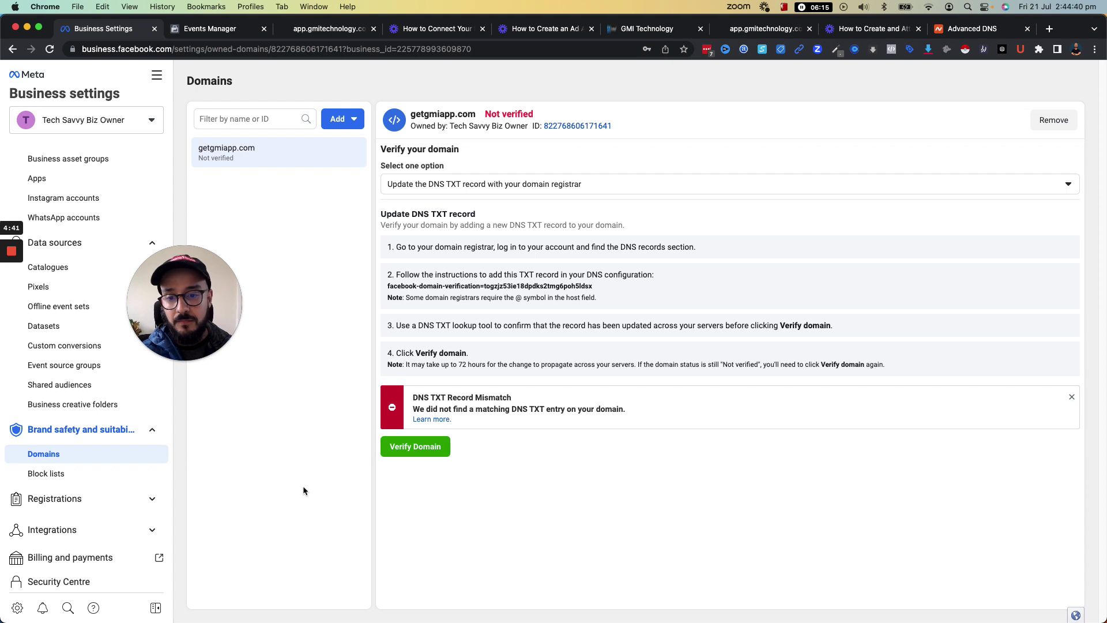
pyautogui.click(403, 453)
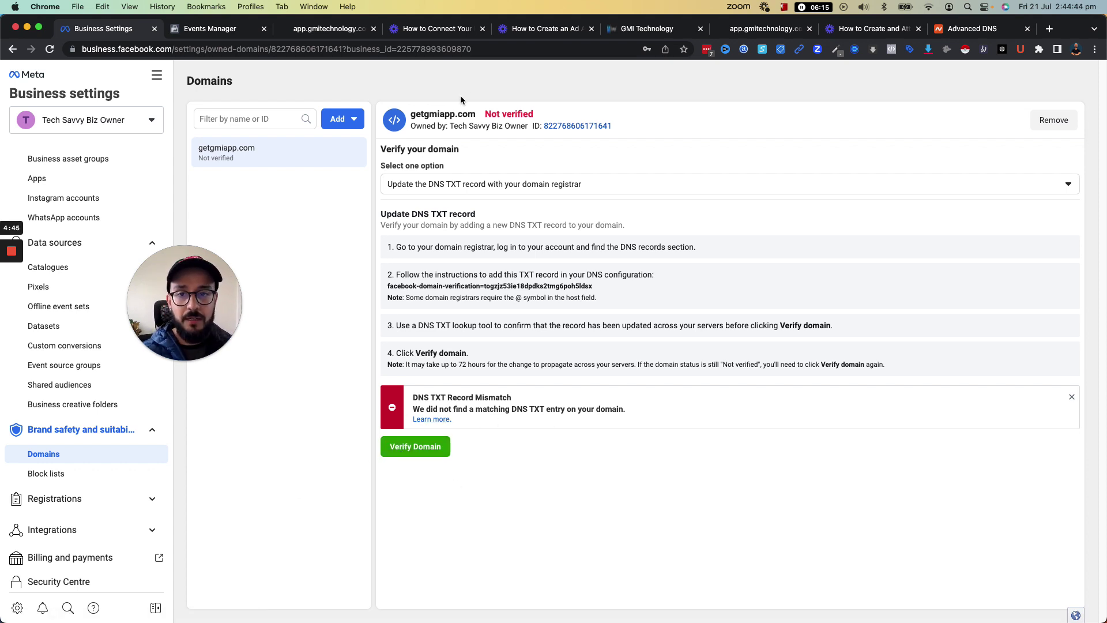
pyautogui.click(483, 52)
pyautogui.press('Return')
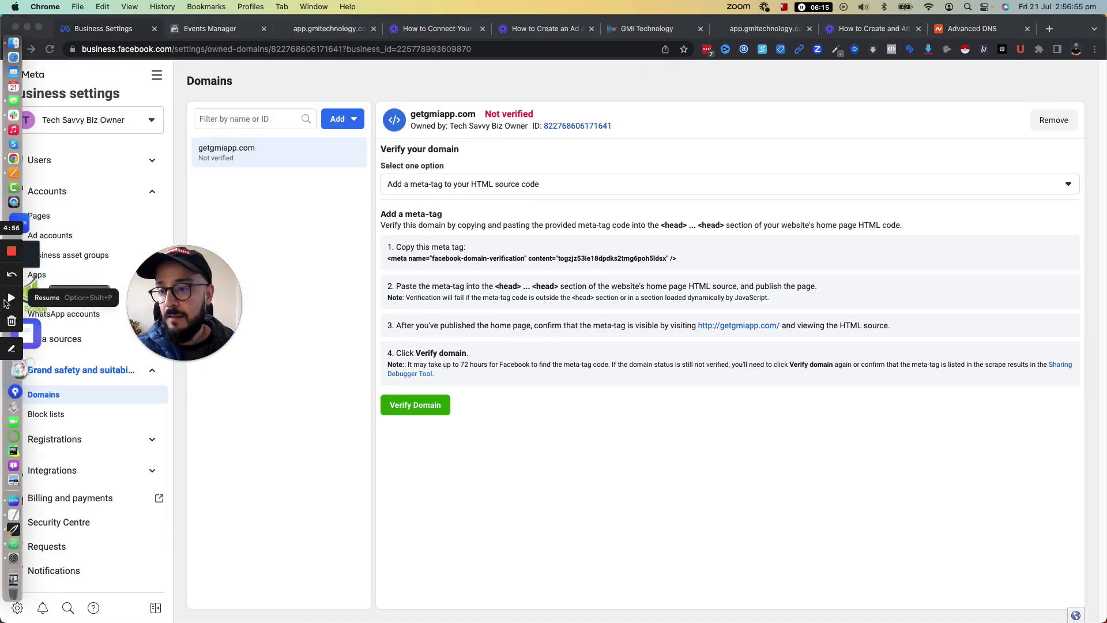
# Step: Reselect DNS TXT record verification for getgmiapp.com and run Verify Domain again
pyautogui.click(7, 300)
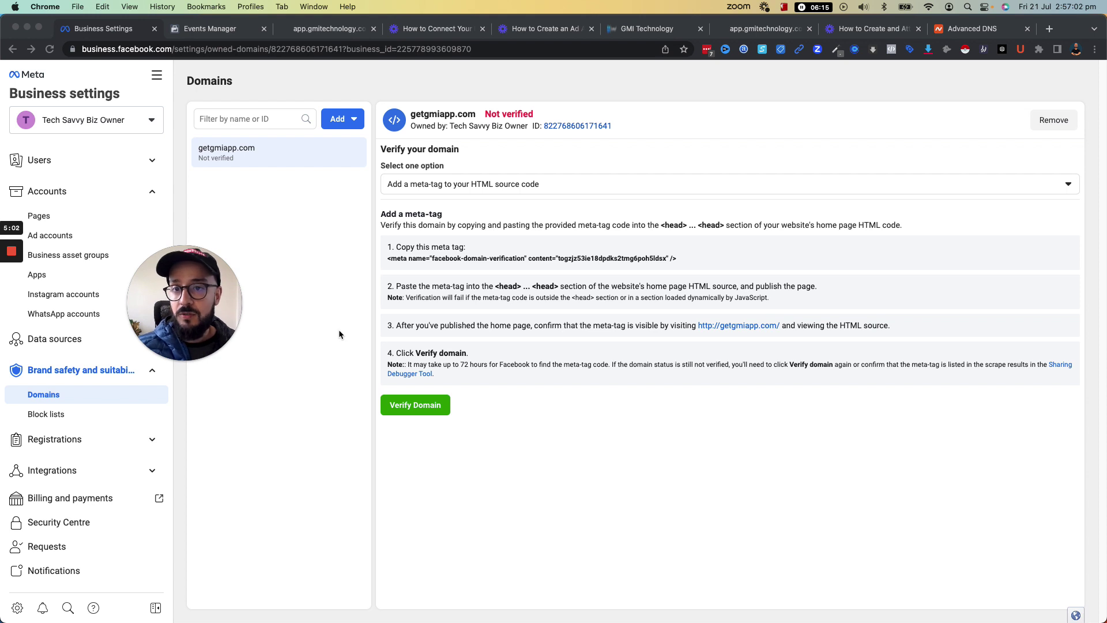
pyautogui.click(530, 80)
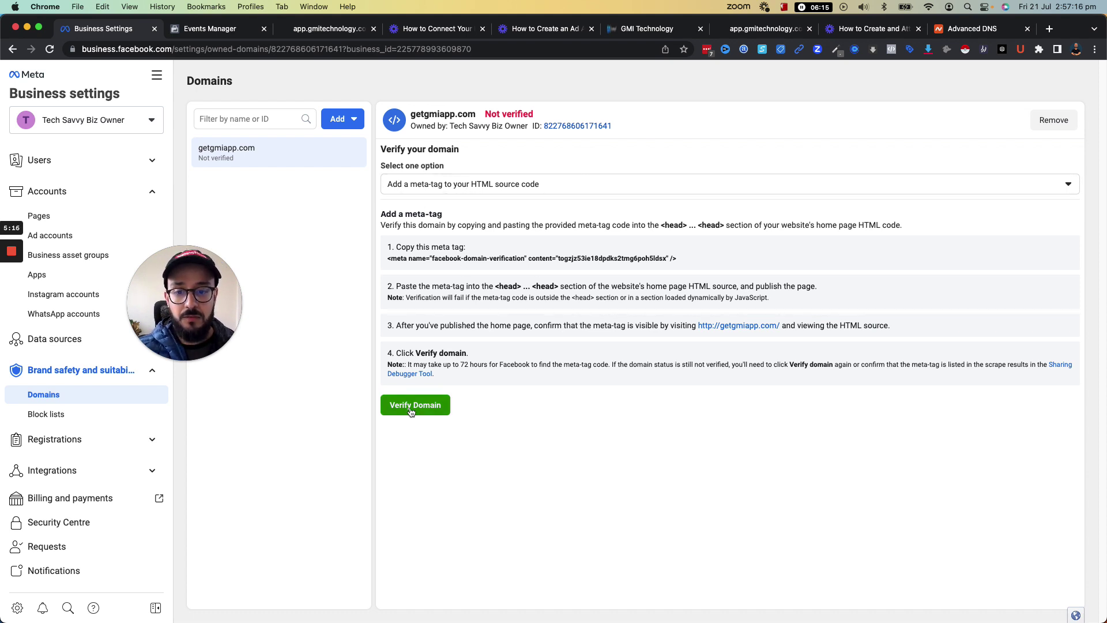
pyautogui.click(563, 184)
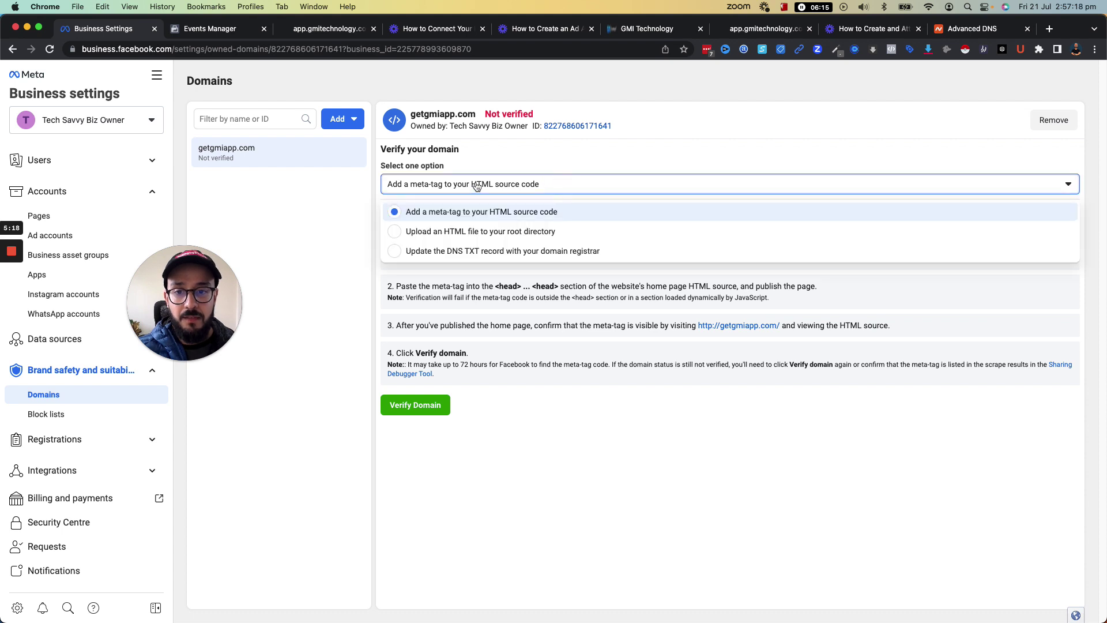
pyautogui.click(443, 252)
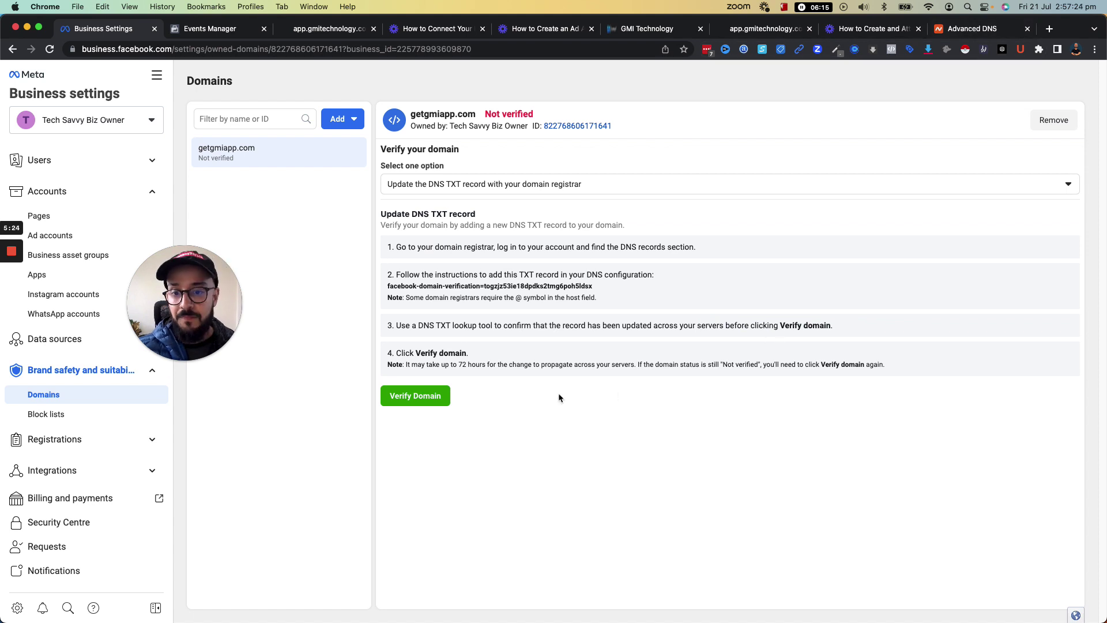
pyautogui.click(417, 398)
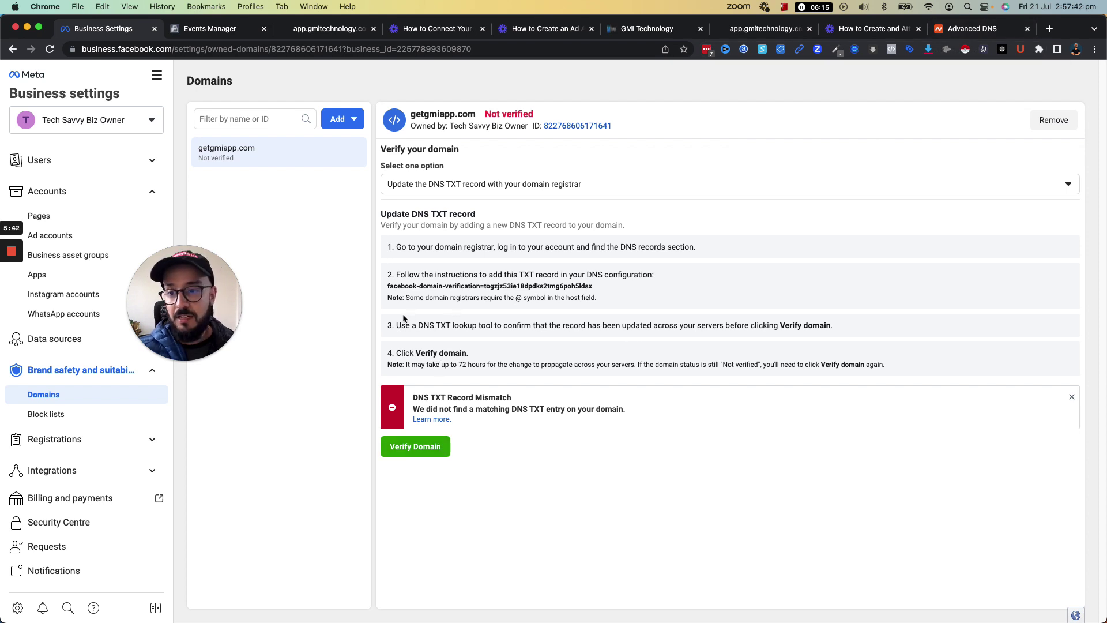
# Step: Dismiss the 'getgmiapp.com has been verified!' confirmation with Done
pyautogui.click(11, 298)
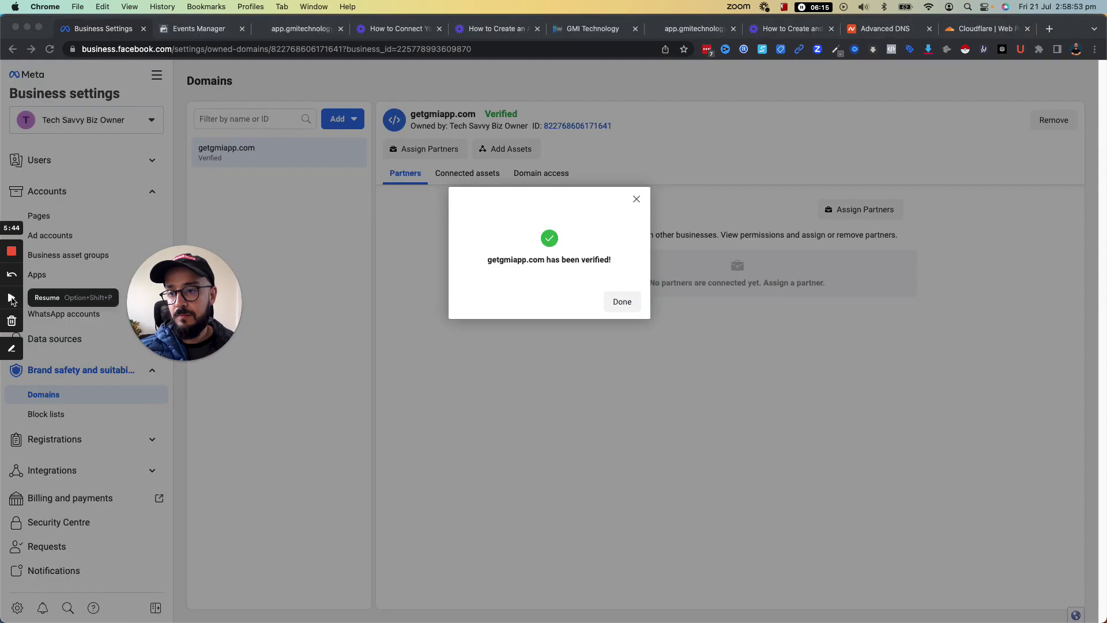
pyautogui.click(11, 297)
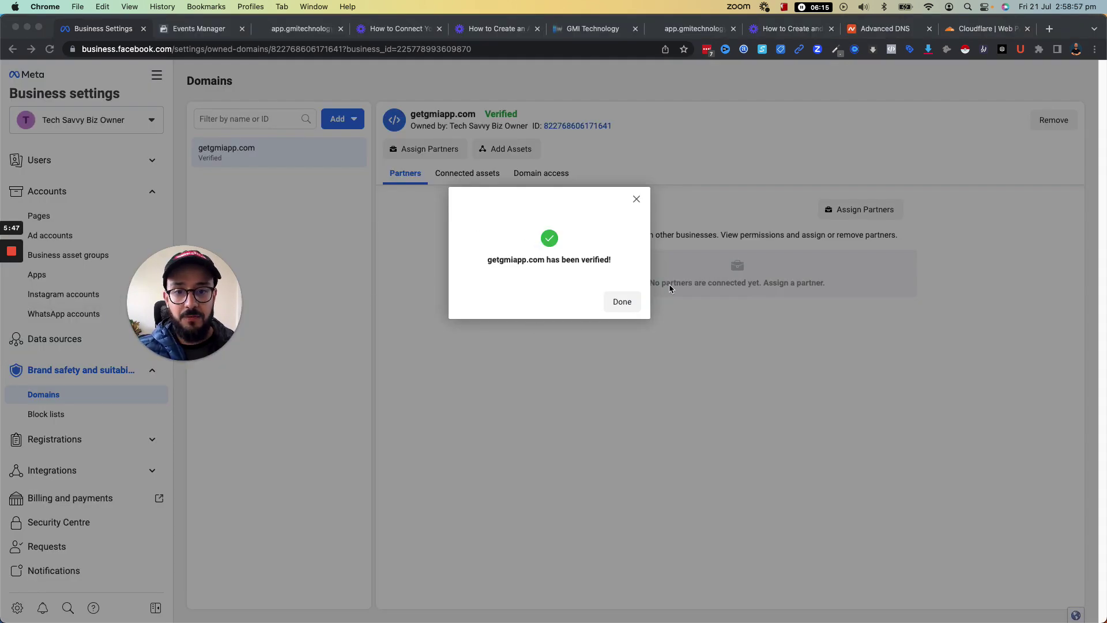
pyautogui.click(622, 303)
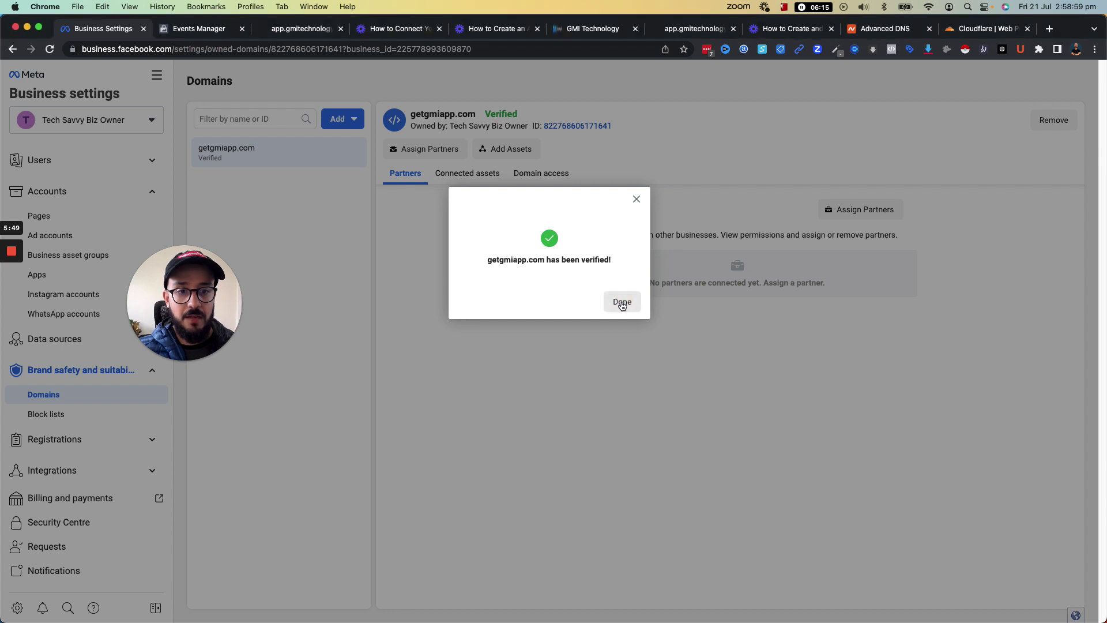
pyautogui.click(622, 304)
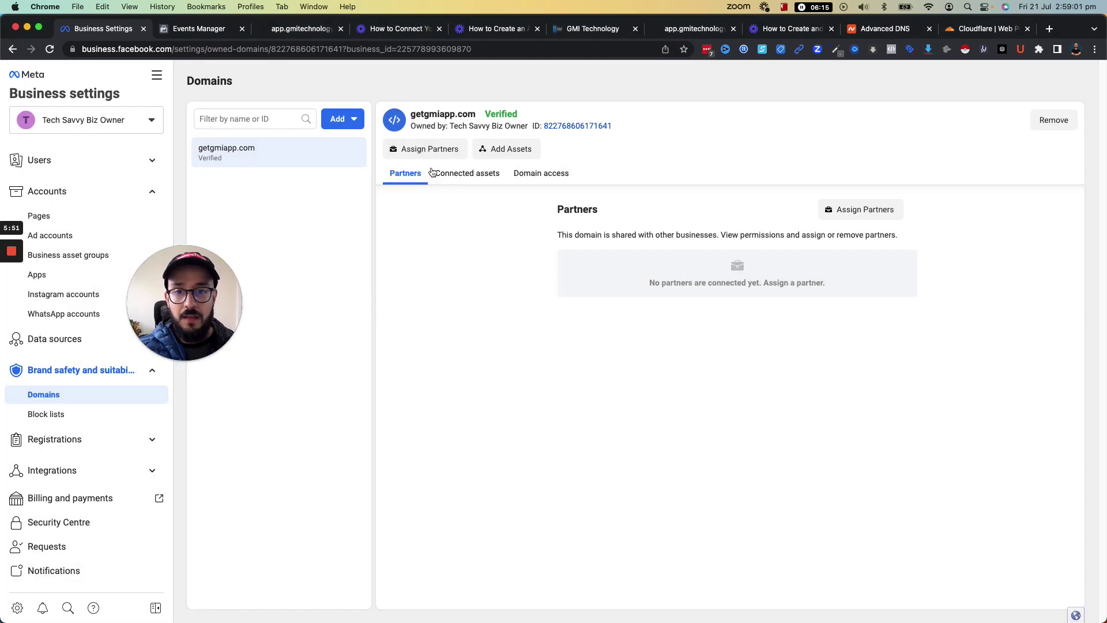